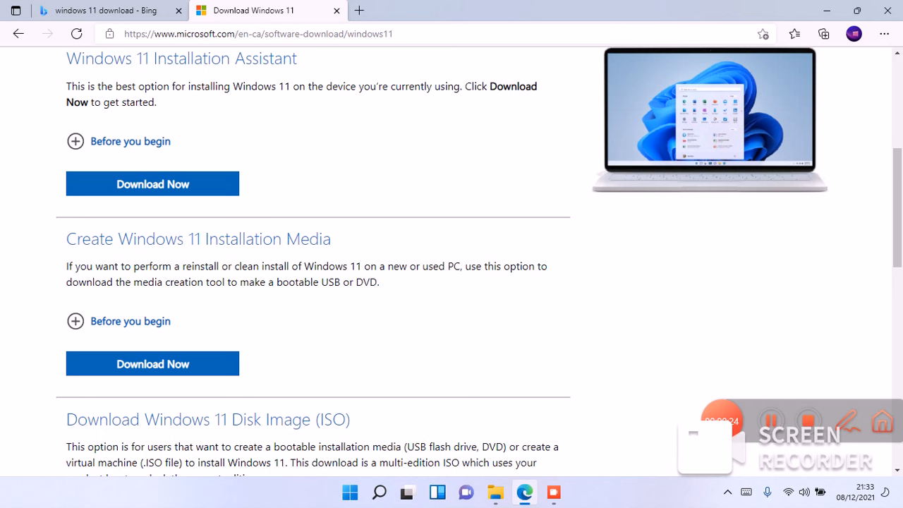
# - Review the Create Windows 11 Installation Media section of the download page, and close the browser
pyautogui.moveTo(896, 147); pyautogui.dragTo(895, 172)
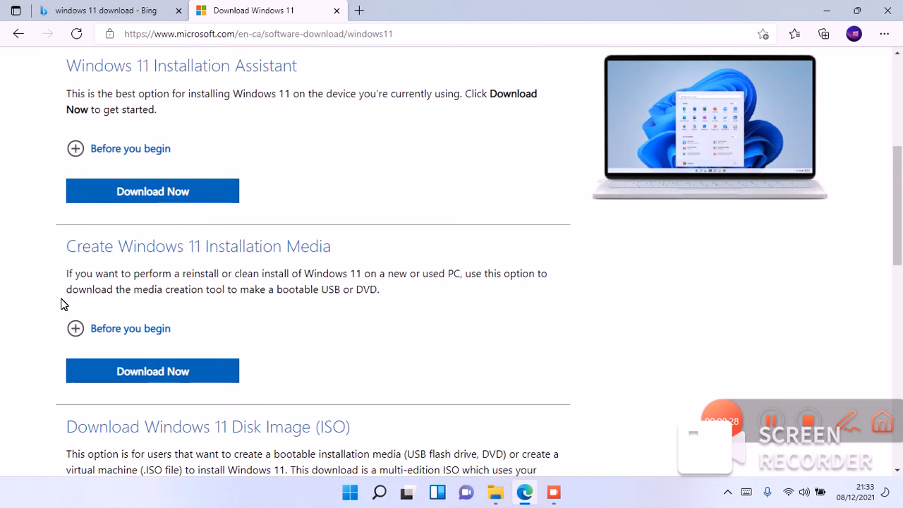
pyautogui.moveTo(65, 250); pyautogui.dragTo(155, 227)
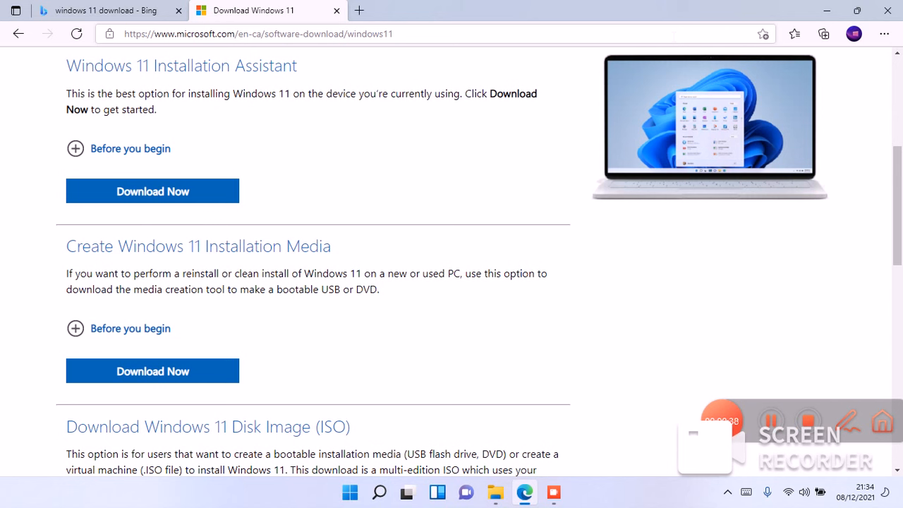
pyautogui.click(888, 11)
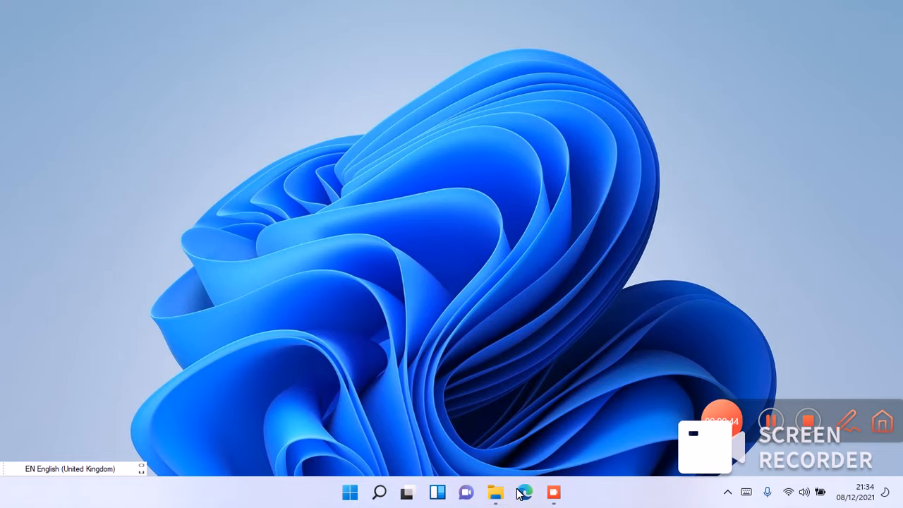
# - Launch MediaCreationToolW11 (1).exe from the Downloads folder in File Explorer
pyautogui.click(496, 492)
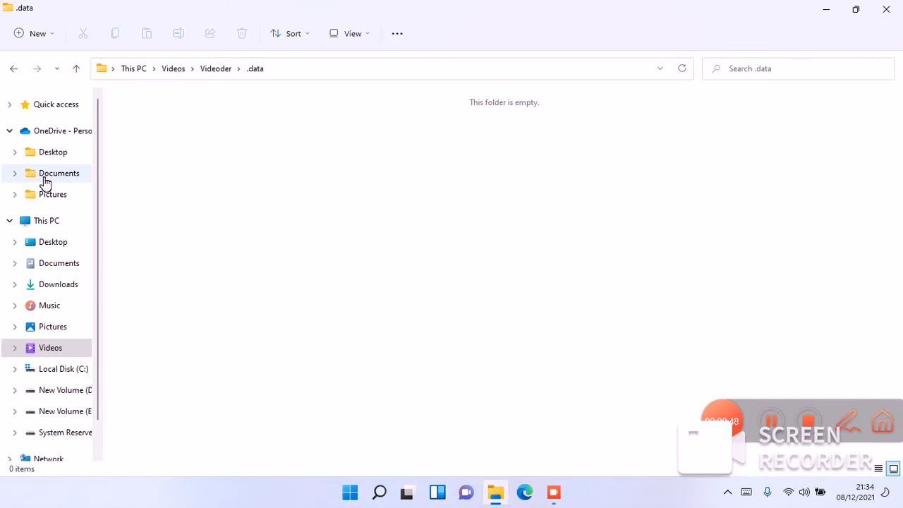
pyautogui.click(52, 293)
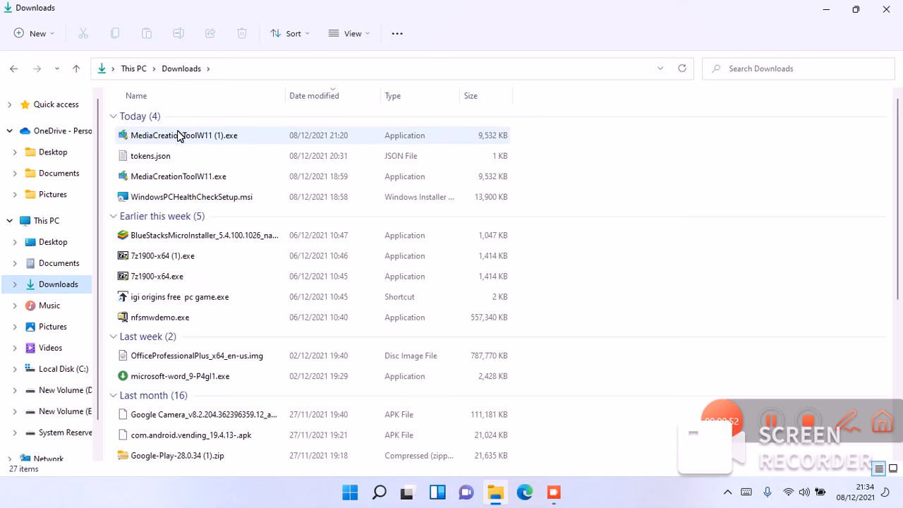
pyautogui.moveTo(180, 136)
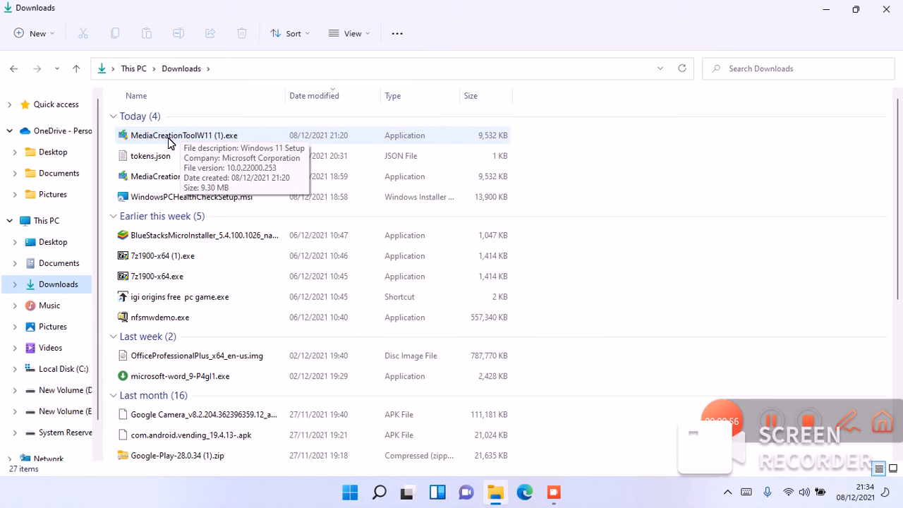
pyautogui.click(168, 142)
pyautogui.doubleClick(168, 138)
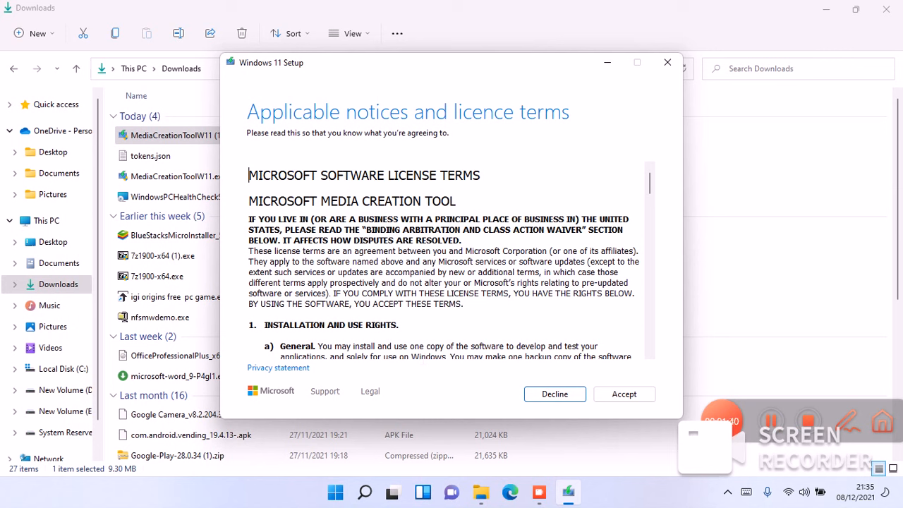
# - Accept the media creation tool's licence terms and continue with English (United Kingdom) and Windows 11, with the recommended options turned off
pyautogui.click(609, 392)
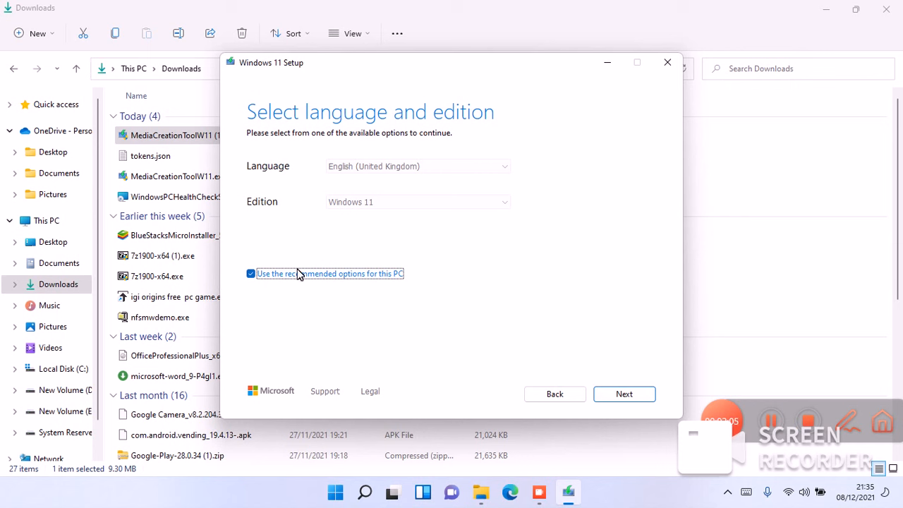
pyautogui.click(257, 276)
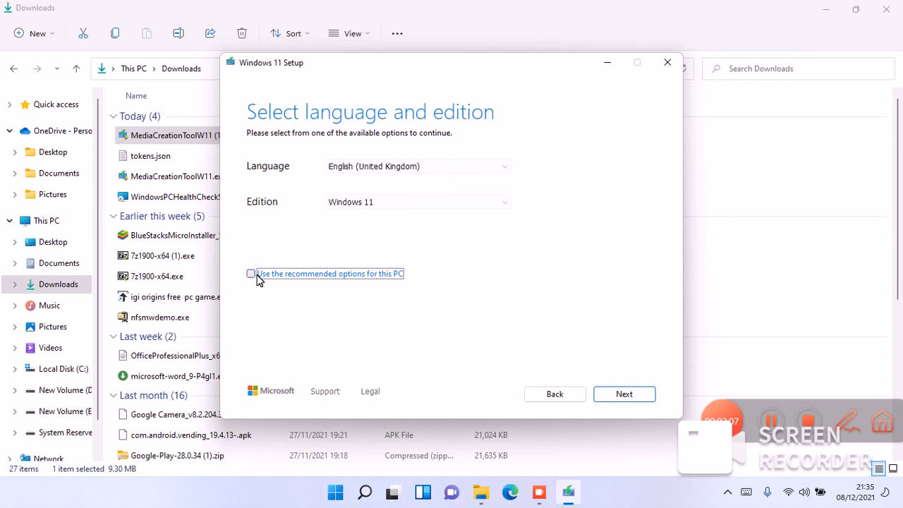
pyautogui.click(626, 395)
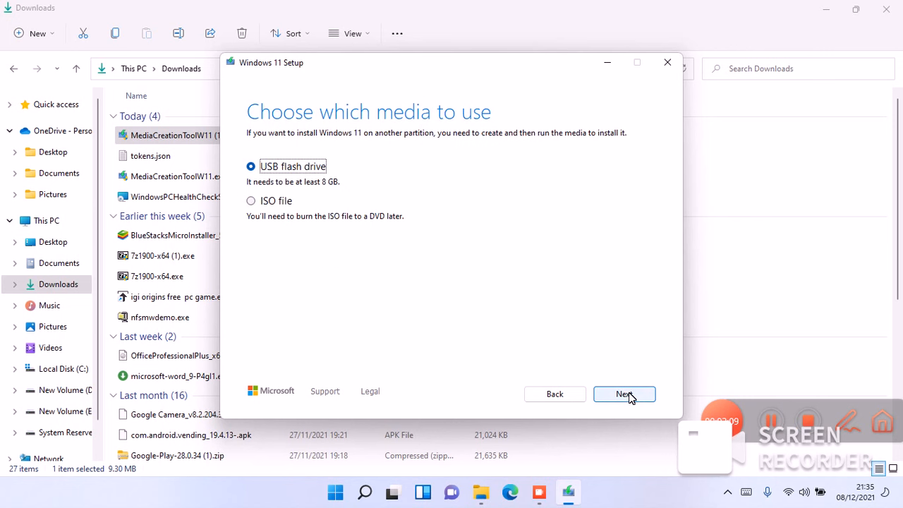
# - Choose USB flash drive as the installation media and start the Windows 11 download for drive I: (USB)
pyautogui.click(627, 395)
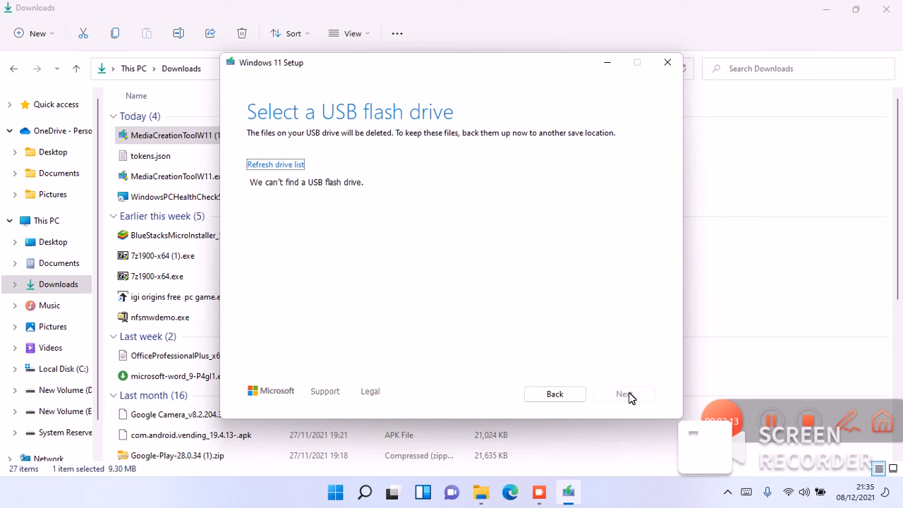
pyautogui.click(579, 393)
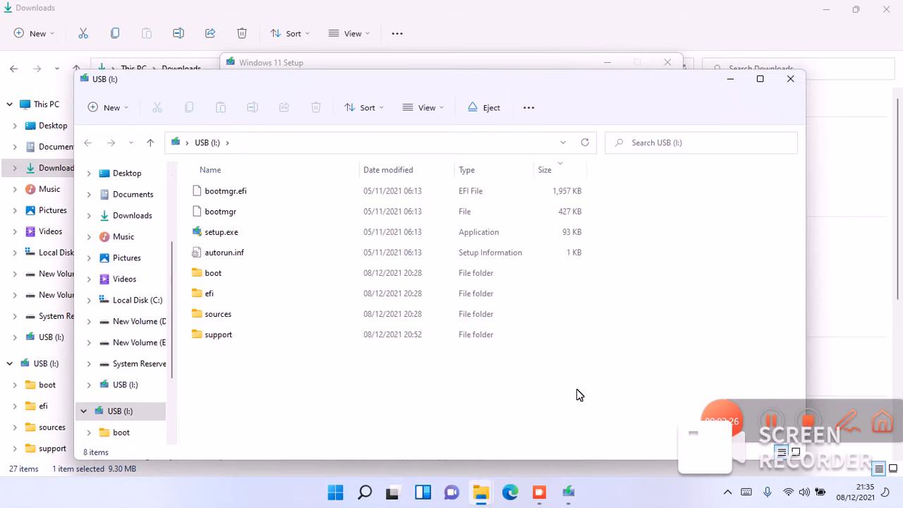
pyautogui.click(790, 78)
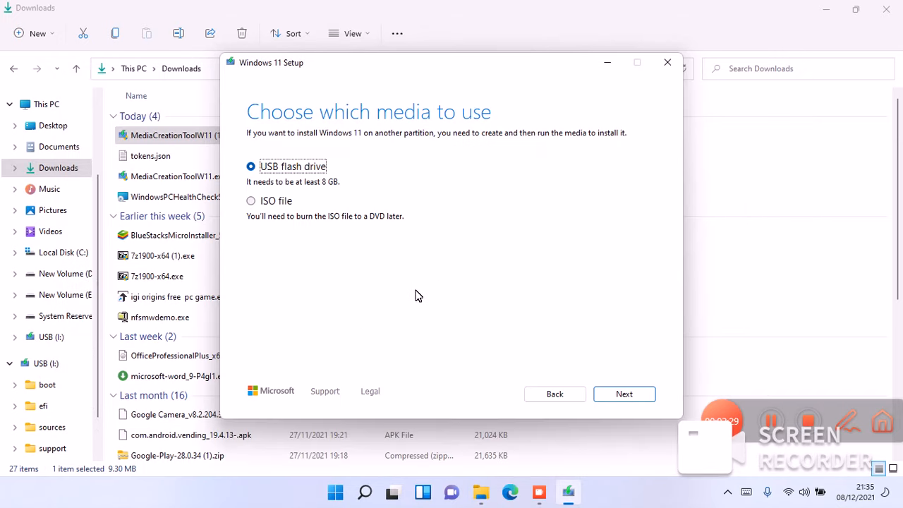
pyautogui.click(614, 402)
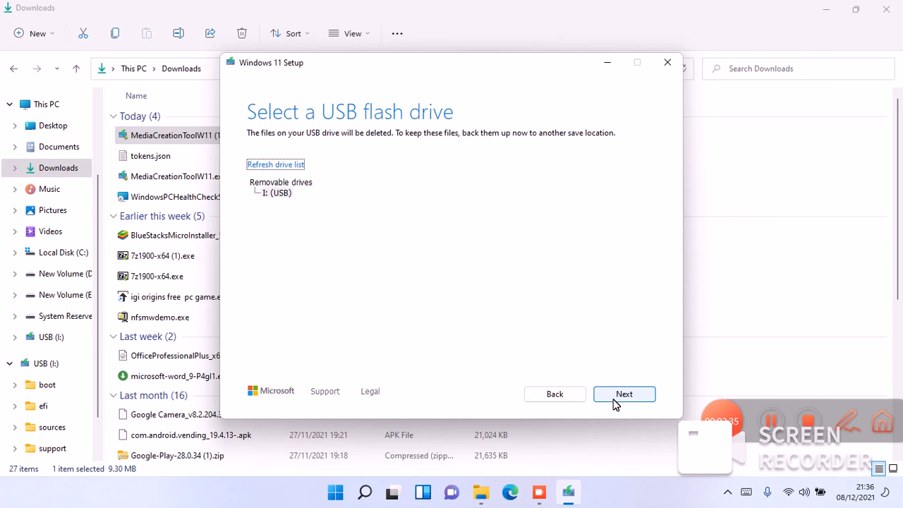
pyautogui.click(615, 404)
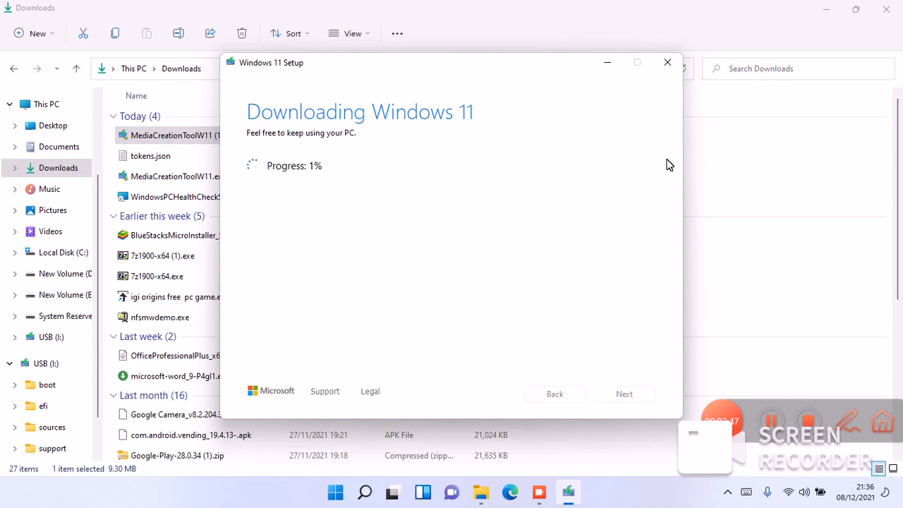
# - Quit the Windows 11 download in the media creation tool and close the Downloads window
pyautogui.click(669, 65)
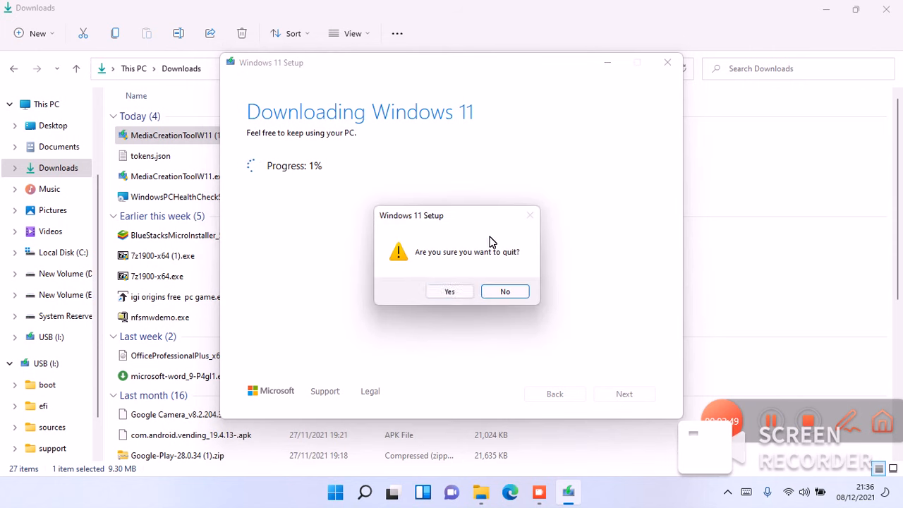
pyautogui.click(468, 291)
pyautogui.click(607, 63)
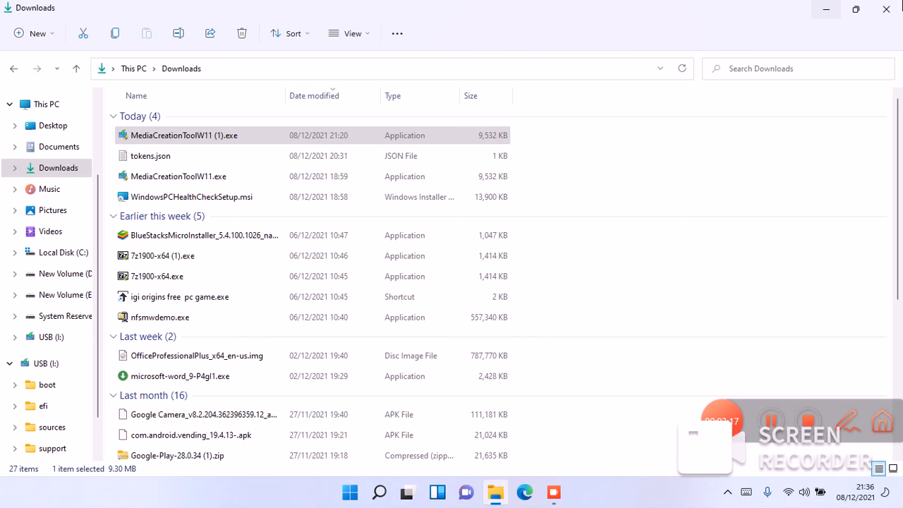
pyautogui.click(886, 8)
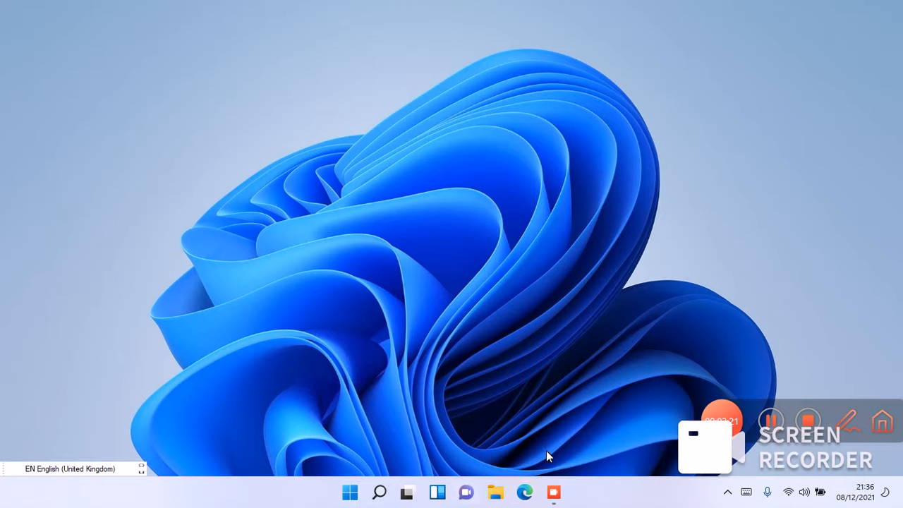
# - Open the USB (I:) drive from This PC in File Explorer
pyautogui.click(496, 494)
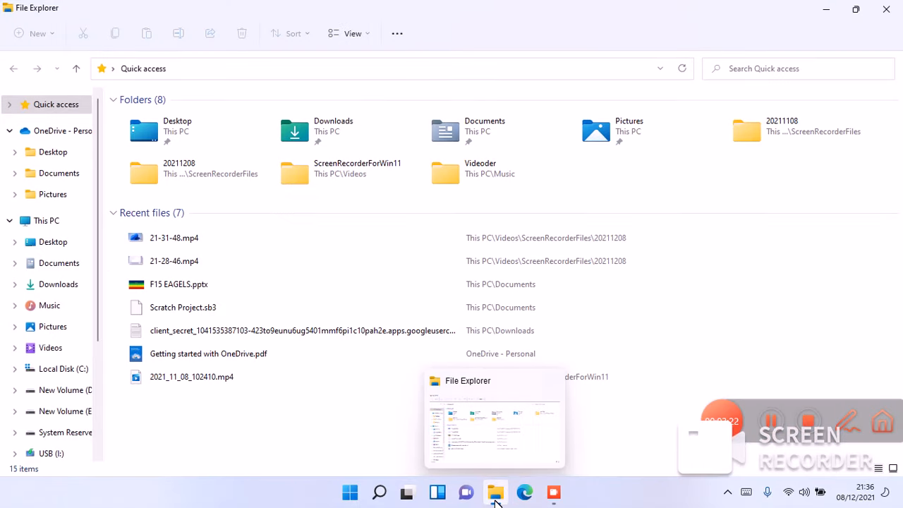
pyautogui.click(67, 228)
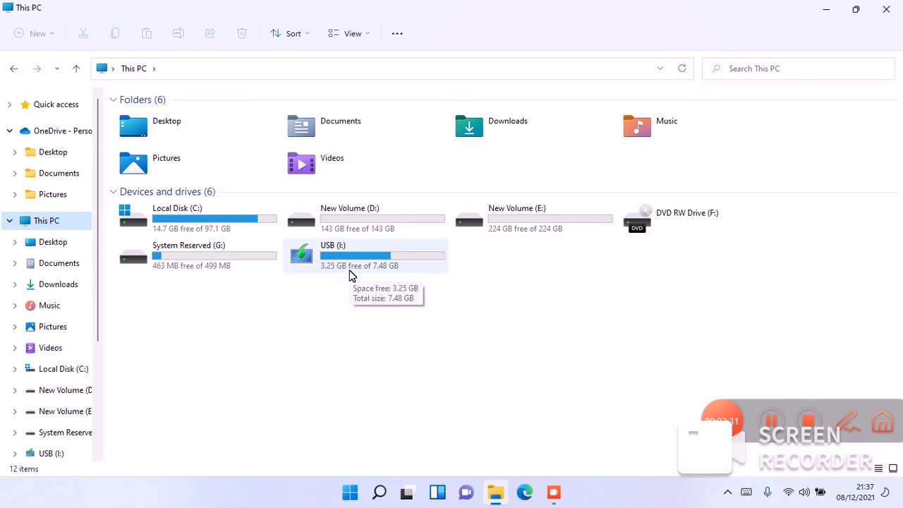
pyautogui.click(328, 263)
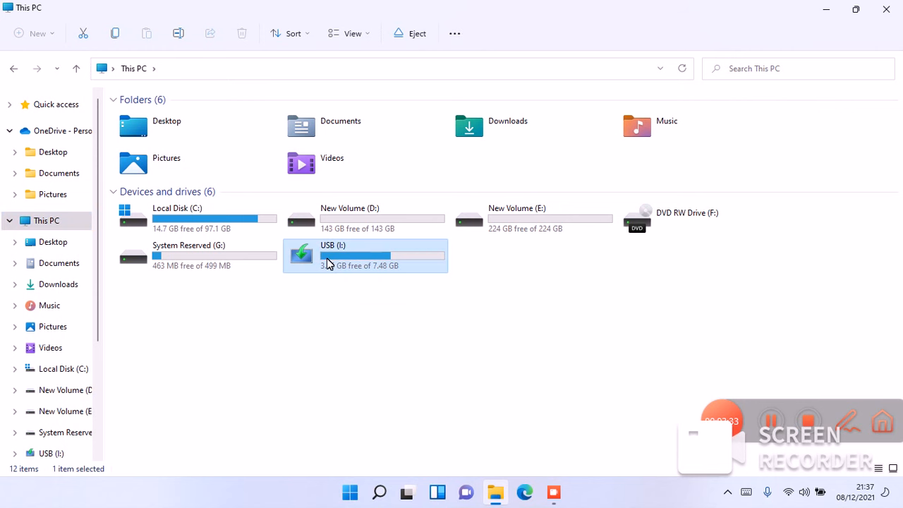
pyautogui.doubleClick(328, 263)
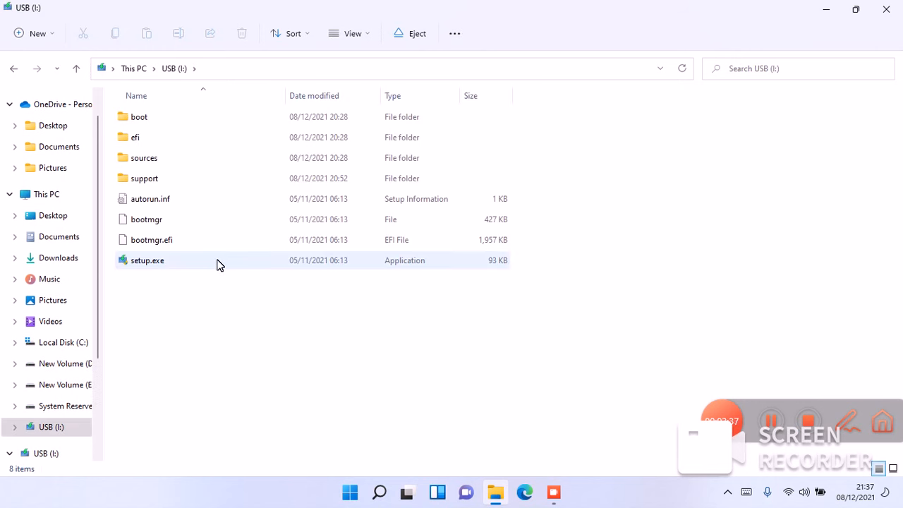
# - Look through the sources folder on the USB drive and return to the drive's root folder
pyautogui.click(192, 165)
pyautogui.doubleClick(192, 169)
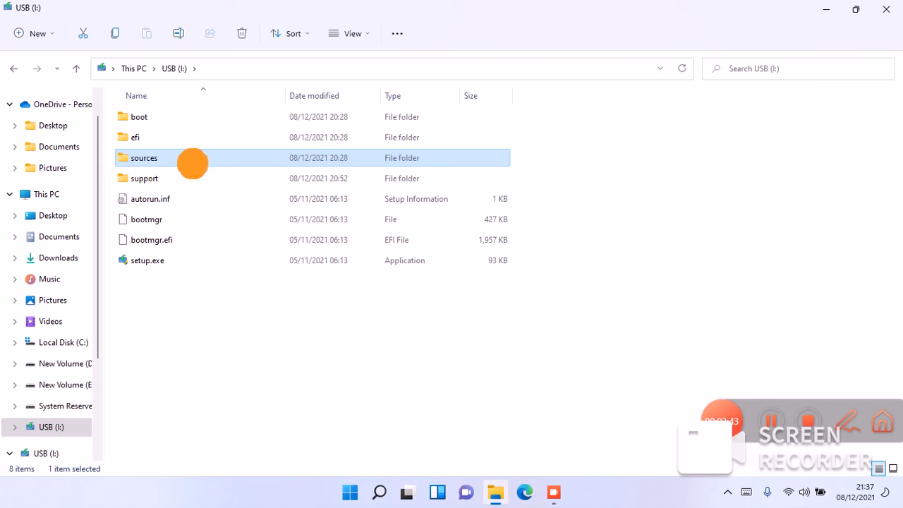
pyautogui.moveTo(901, 116)
pyautogui.mouseDown()
pyautogui.moveTo(896, 156)
pyautogui.moveTo(890, 89)
pyautogui.moveTo(900, 145)
pyautogui.mouseUp()
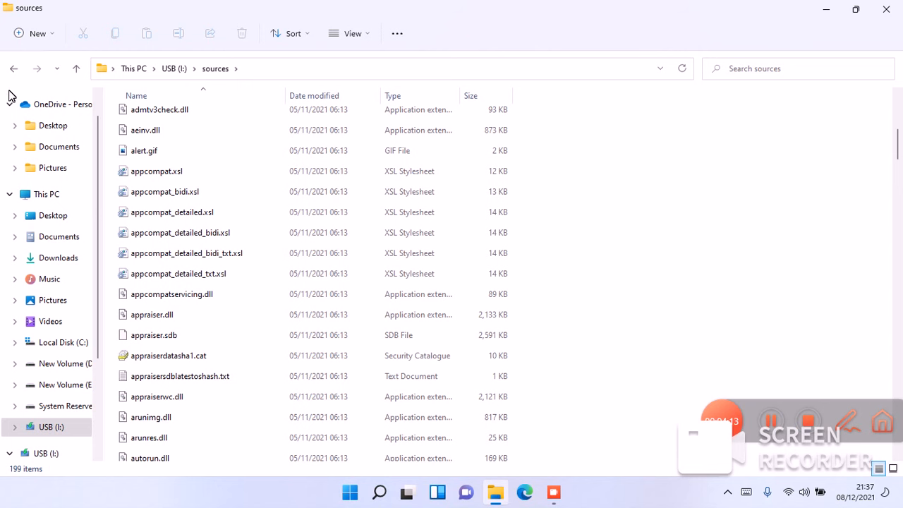
pyautogui.click(17, 71)
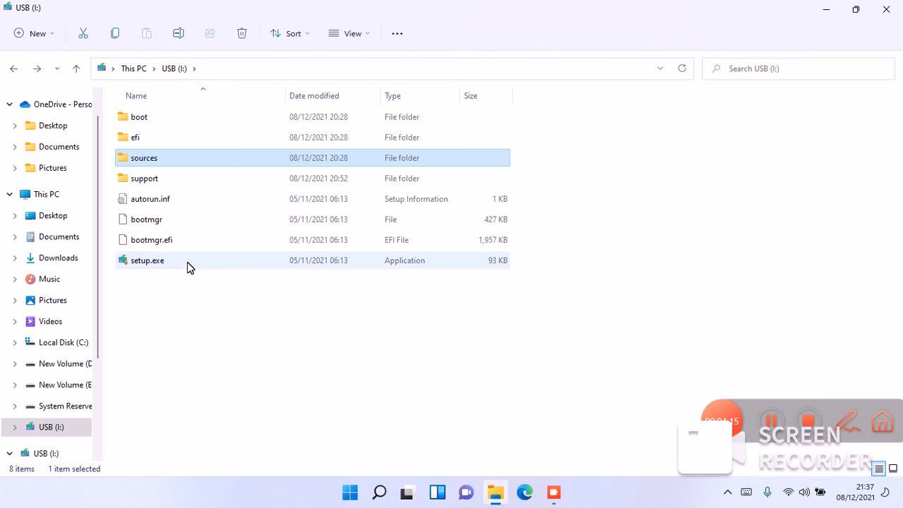
# - Run setup.exe from the USB drive as administrator
pyautogui.rightClick(188, 266)
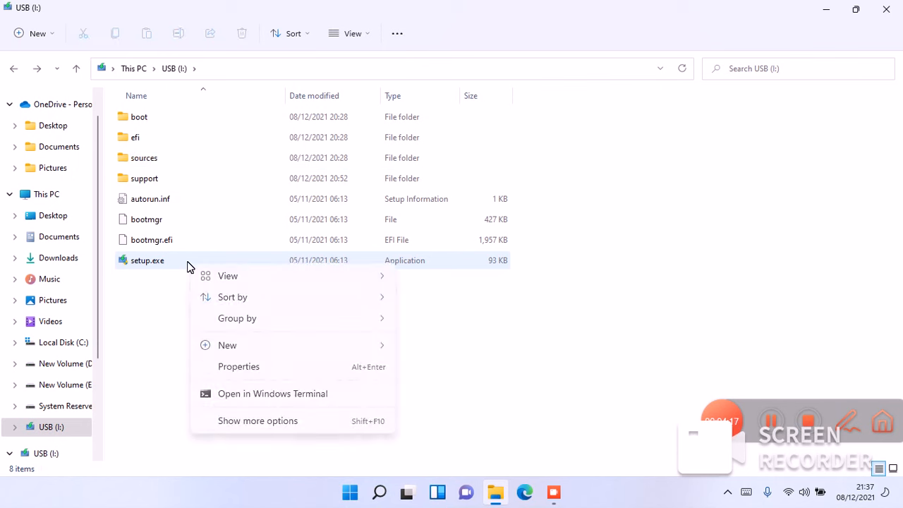
pyautogui.click(169, 280)
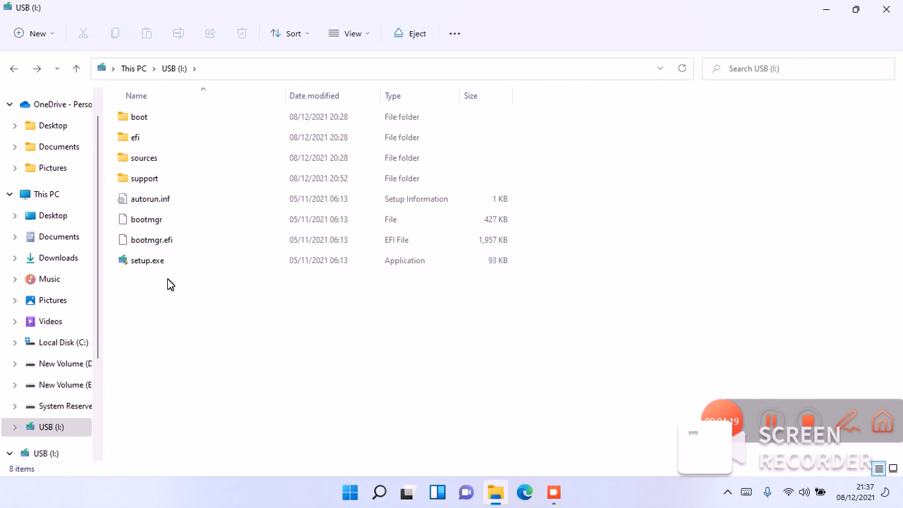
pyautogui.click(177, 263)
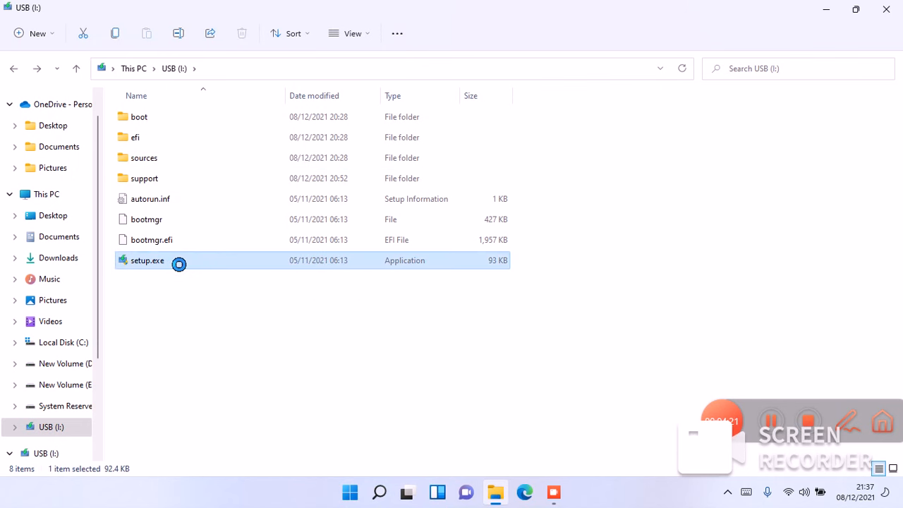
pyautogui.rightClick(170, 258)
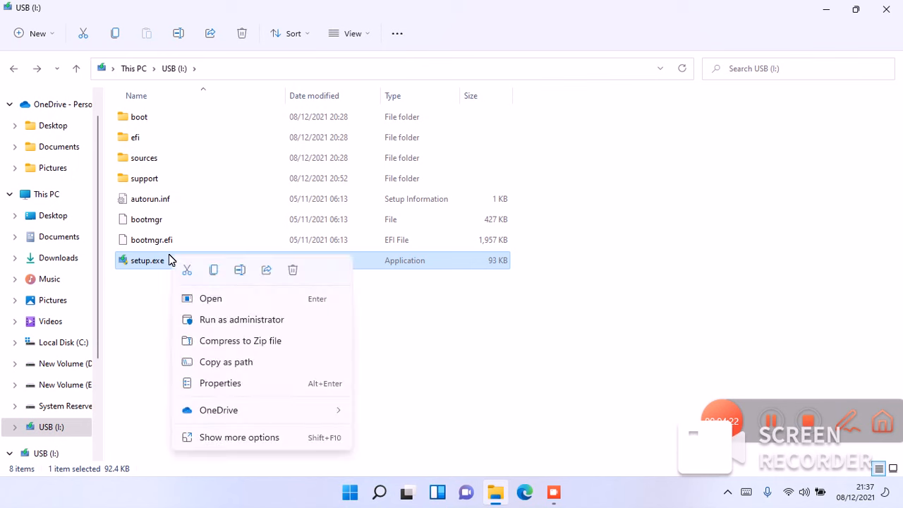
pyautogui.click(226, 326)
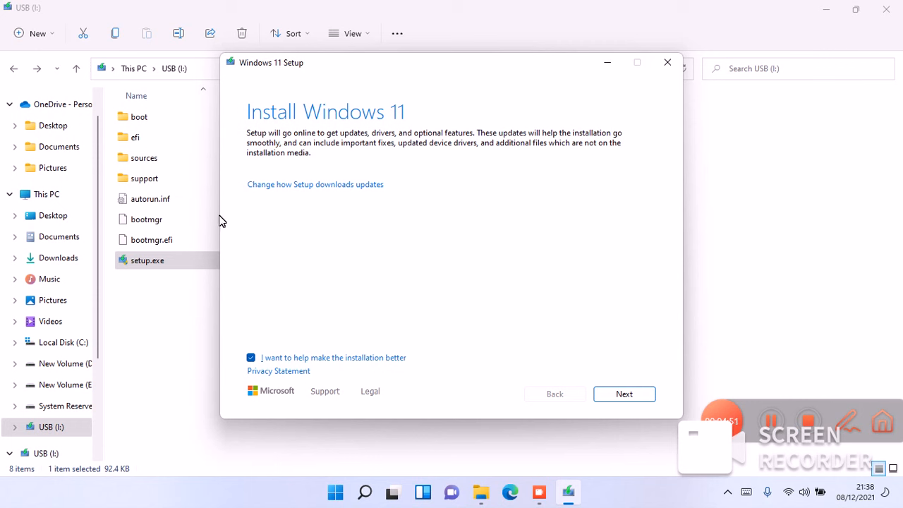
# - Change how Setup downloads updates to "Not at the moment" and continue the installation
pyautogui.click(322, 187)
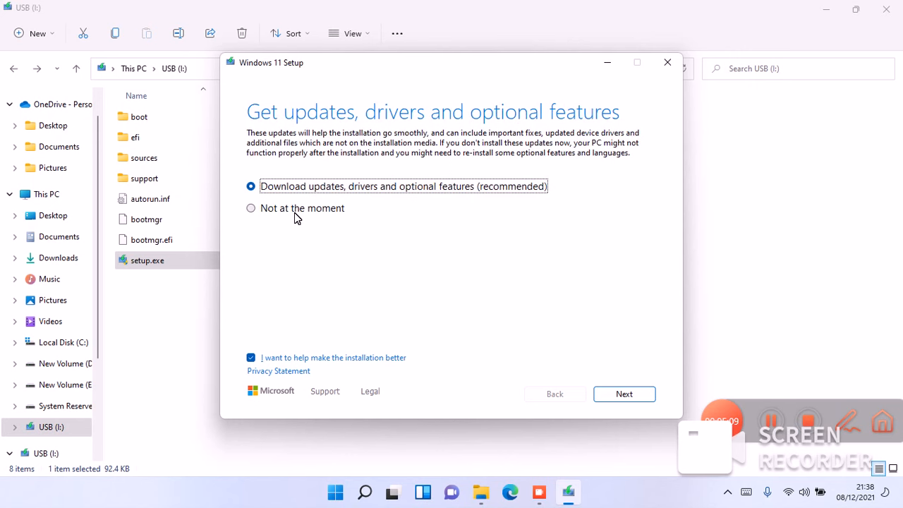
pyautogui.click(295, 213)
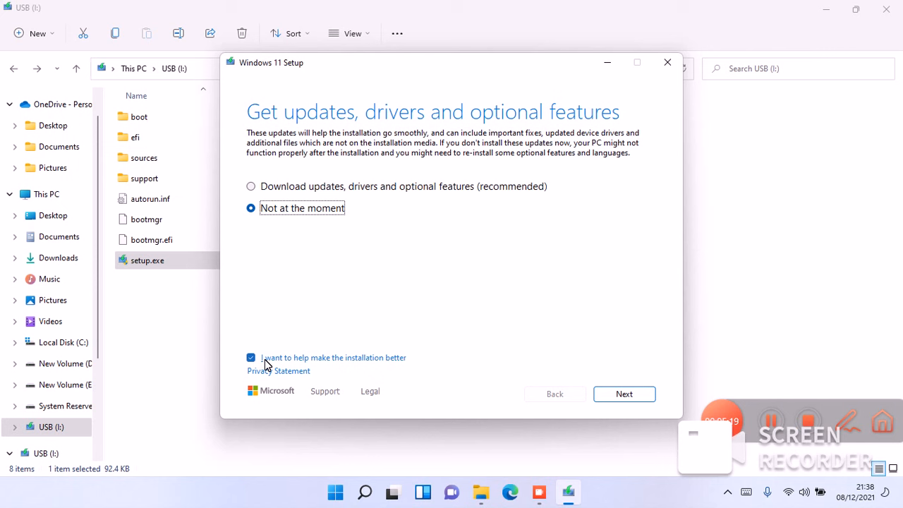
pyautogui.click(624, 395)
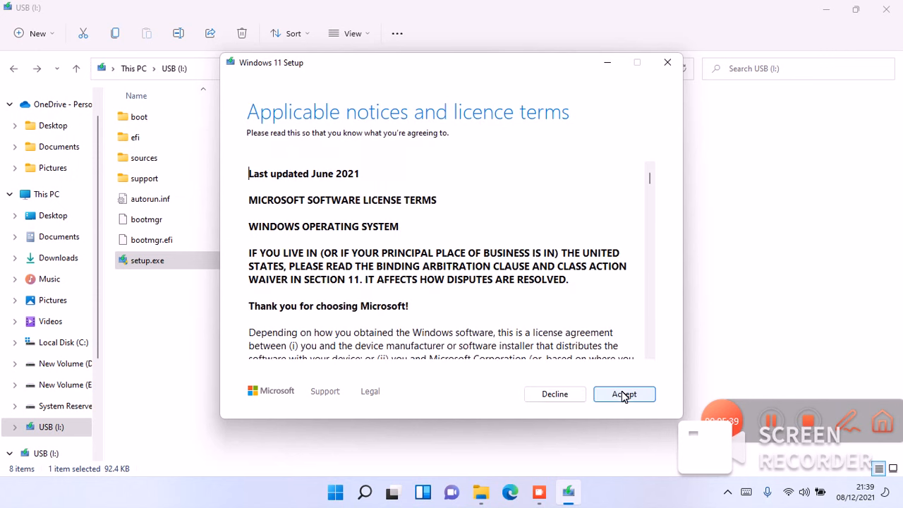
# - Accept the Windows licence terms and continue with "Keep personal files and apps" as the choice of what to keep
pyautogui.click(624, 396)
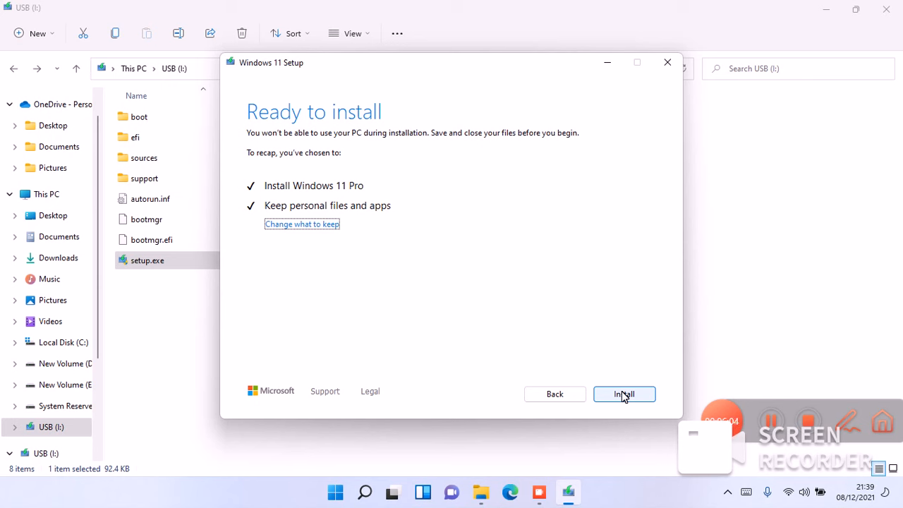
pyautogui.click(299, 225)
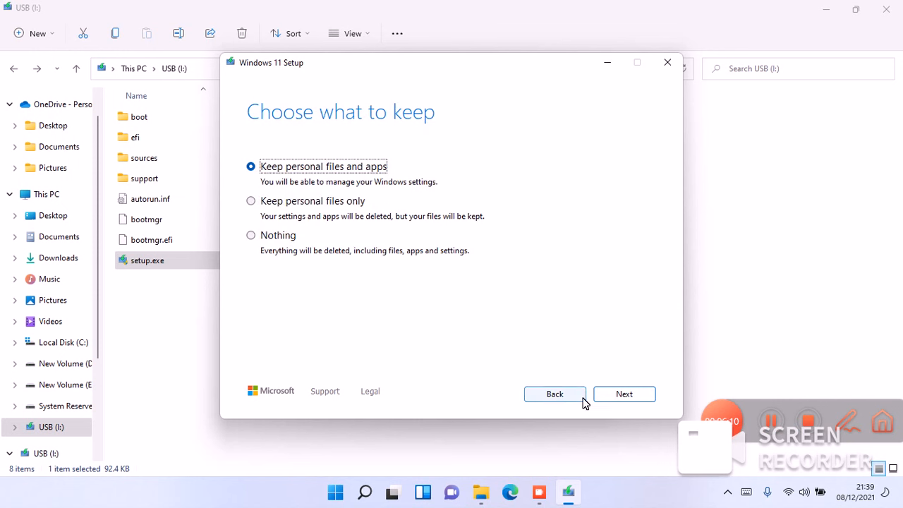
pyautogui.click(632, 393)
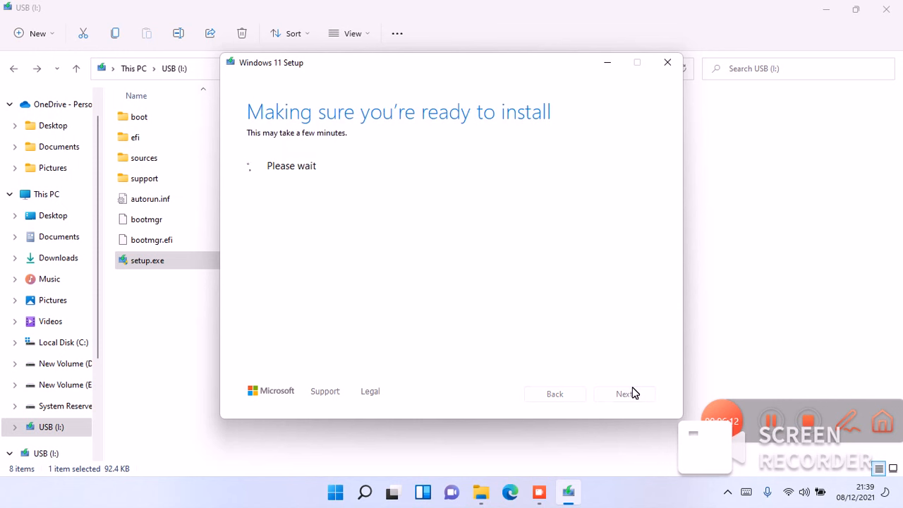